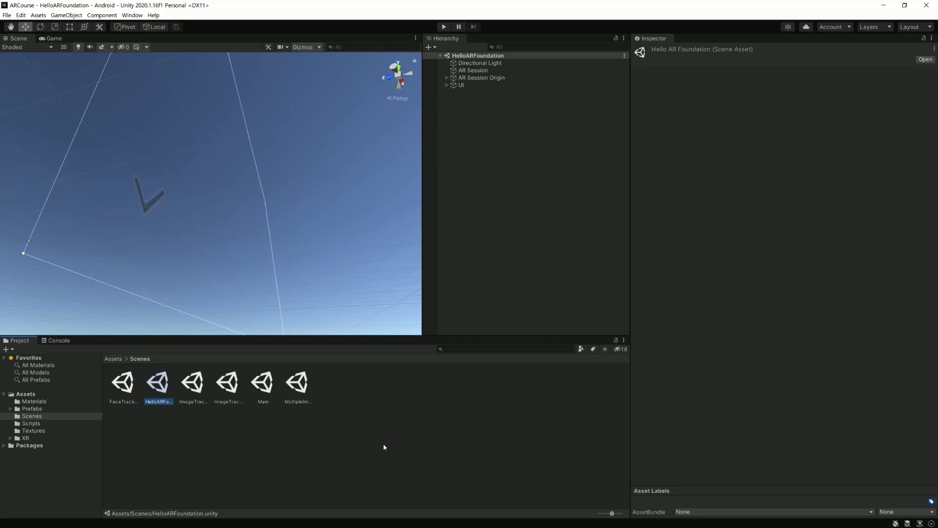
# Duplicate the HelloARFoundation scene as PlaneTrackingVisualization and open the new scene
pyautogui.hotkey('ctrl', 'd')
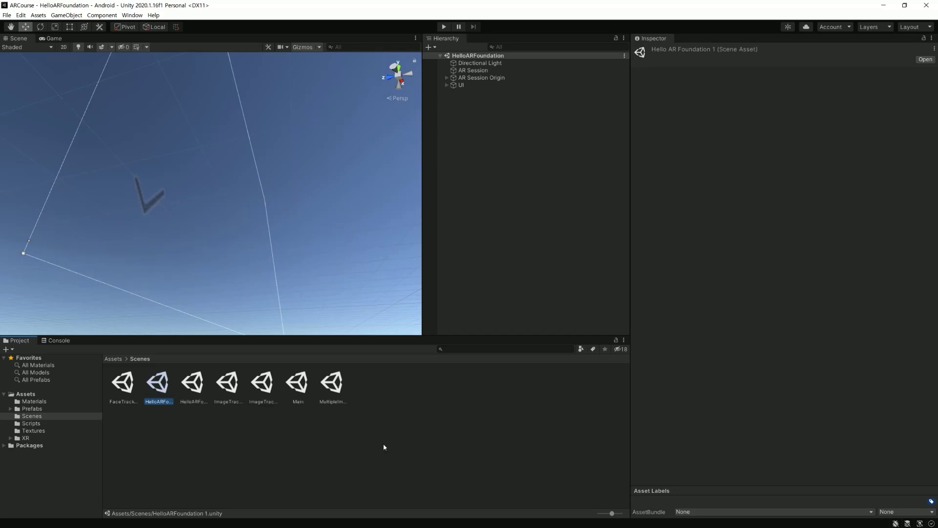
pyautogui.press('F2')
pyautogui.write('PlaneTracking')
pyautogui.write('Visualization')
pyautogui.press('Return')
pyautogui.doubleClick(337, 373)
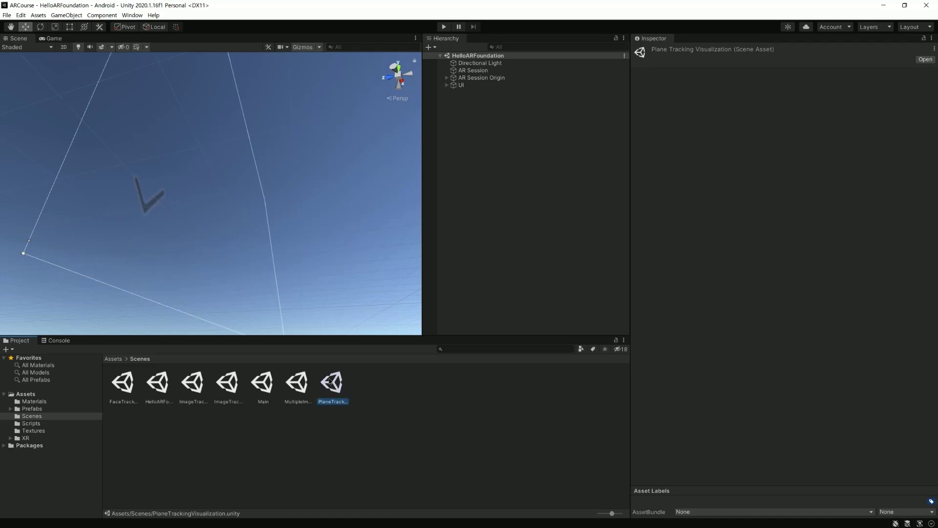
# Add an AR Point Cloud Manager component to the AR Session Origin
pyautogui.click(471, 79)
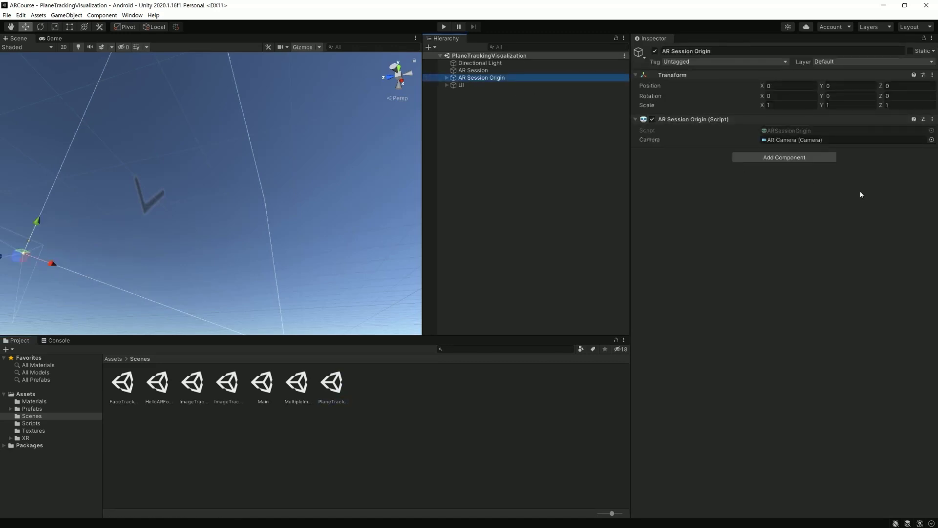
pyautogui.click(810, 157)
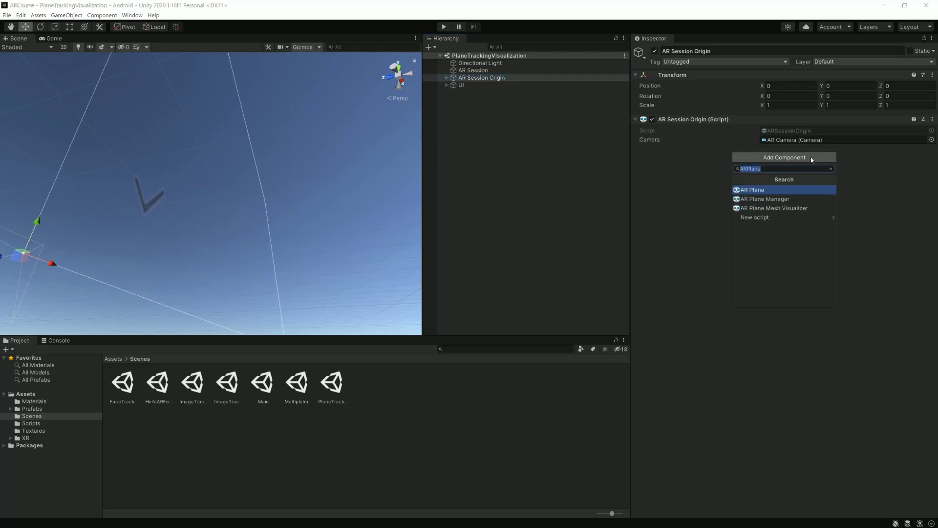
pyautogui.write('ARP')
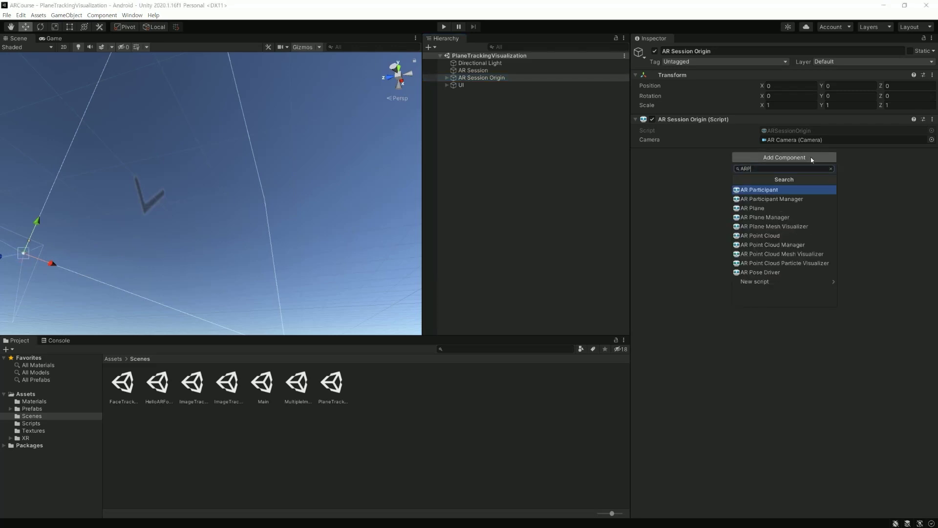
pyautogui.write('oint CLou')
pyautogui.press('Down')
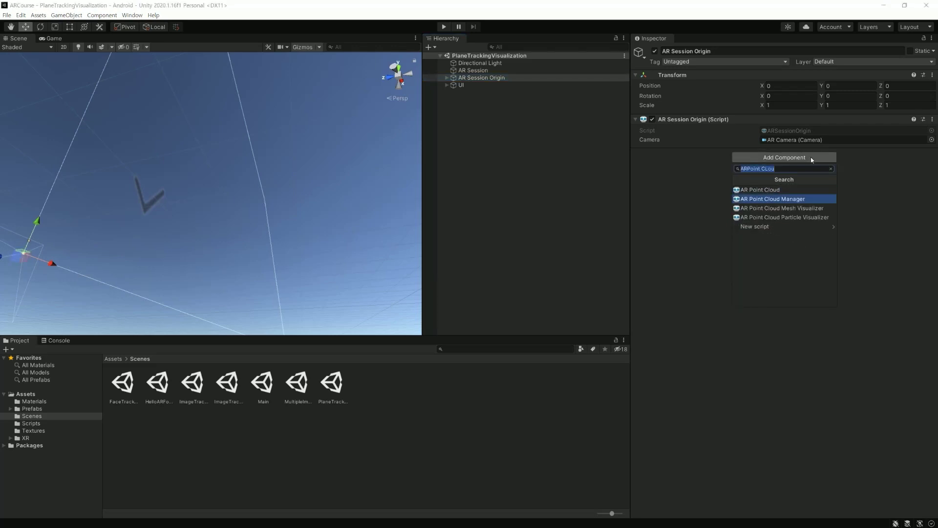
pyautogui.click(787, 199)
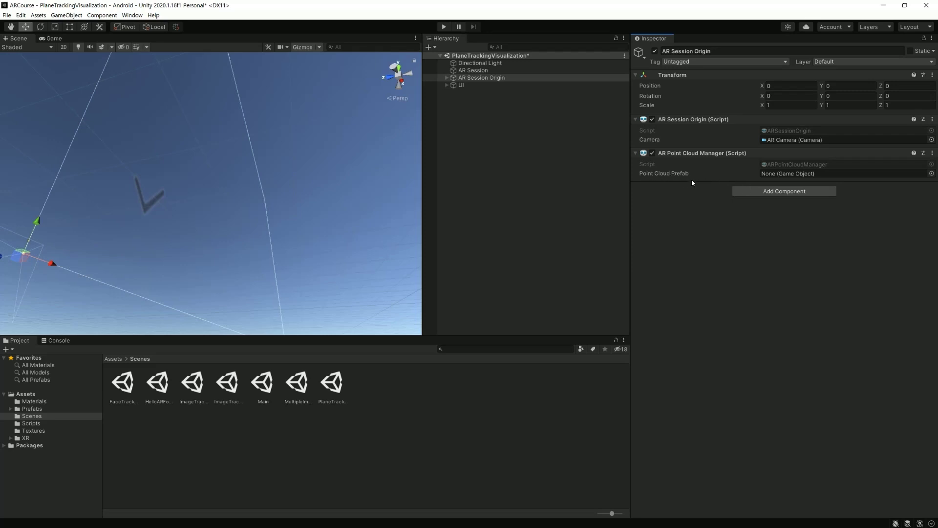
# Create an XR AR Default Point Cloud object and assign it as the Point Cloud Prefab
pyautogui.rightClick(481, 113)
pyautogui.moveTo(513, 231)
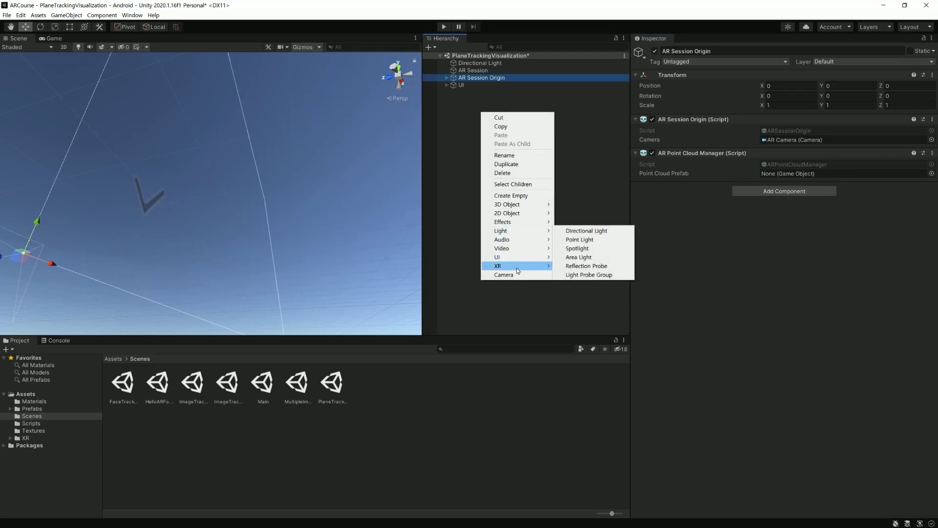
pyautogui.moveTo(524, 269)
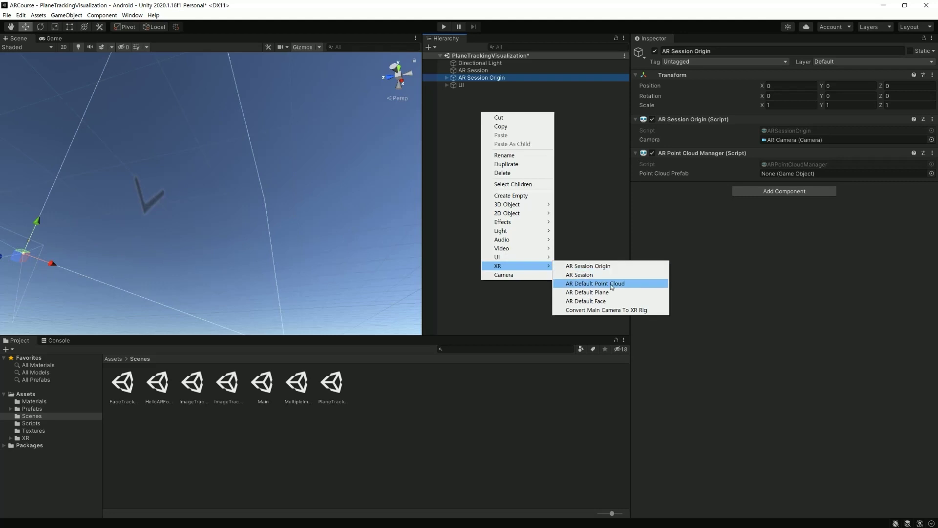
pyautogui.click(632, 288)
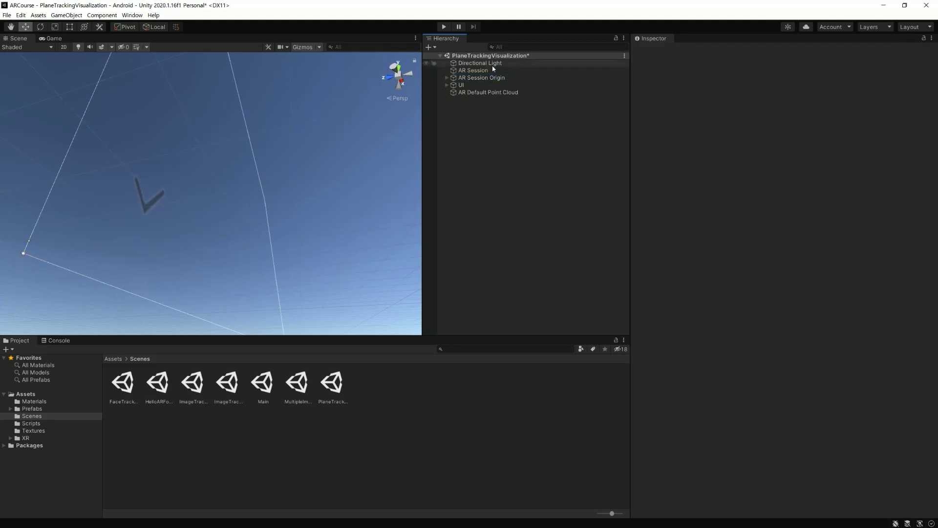
pyautogui.click(494, 80)
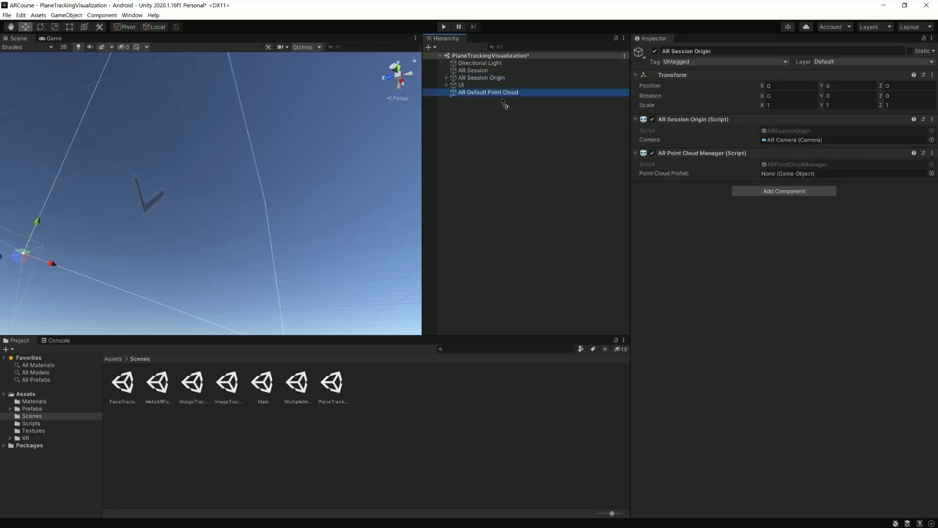
pyautogui.moveTo(469, 93); pyautogui.dragTo(796, 173)
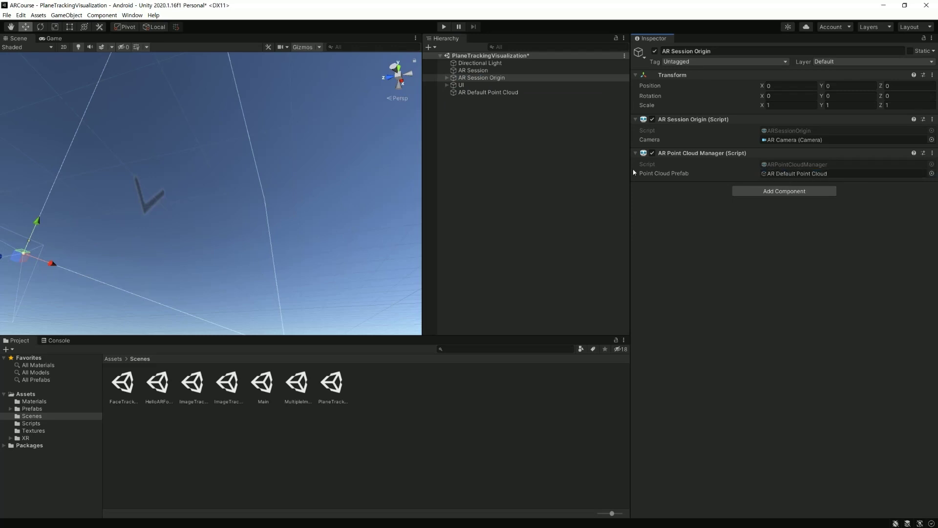
pyautogui.click(478, 93)
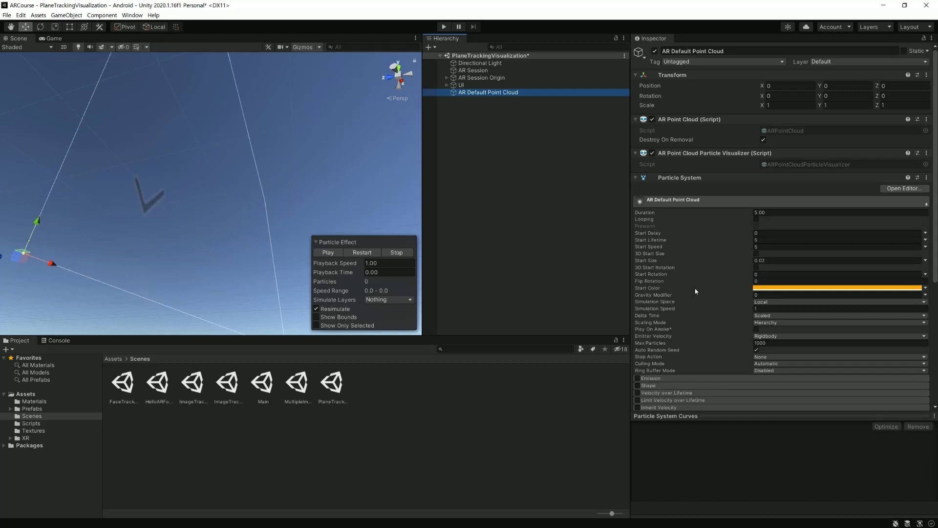
# Change the AR Default Point Cloud's particle Start Color from orange to red-orange
pyautogui.click(772, 288)
pyautogui.click(863, 353)
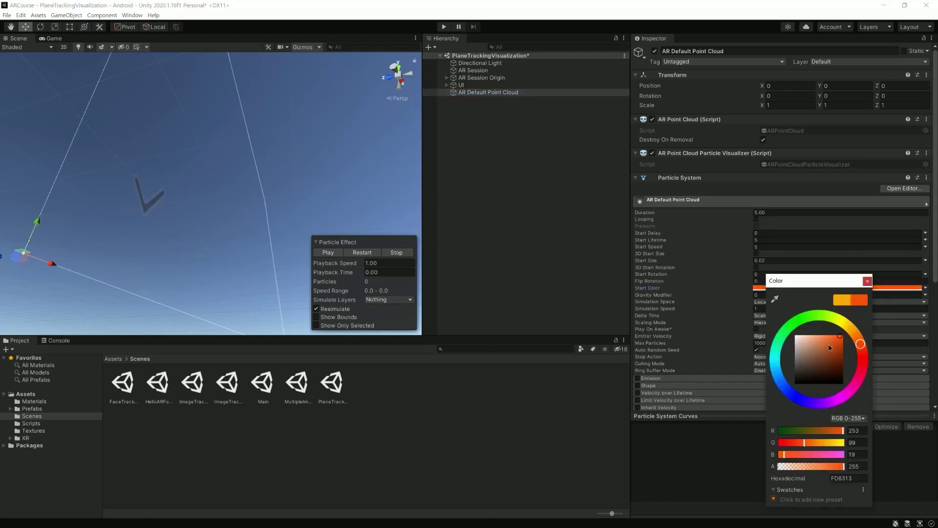
pyautogui.click(867, 281)
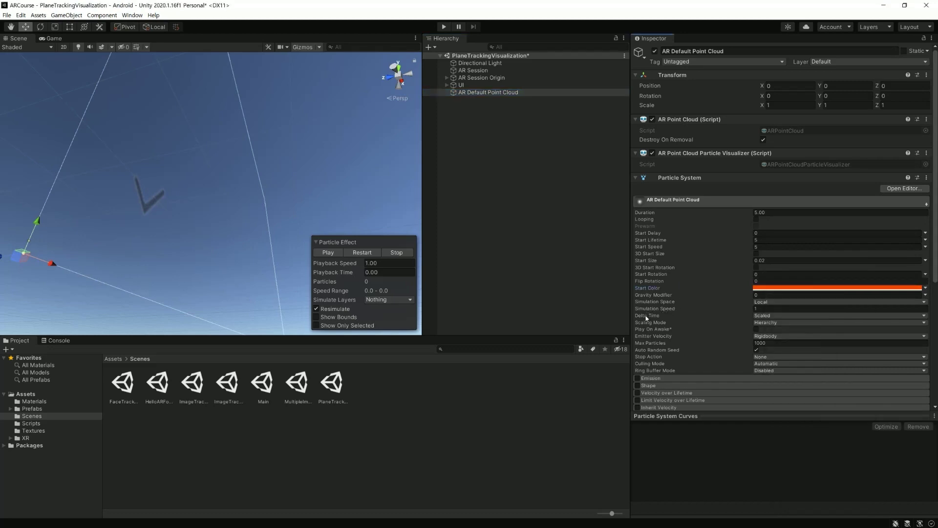
pyautogui.scroll(-3, 677, 320)
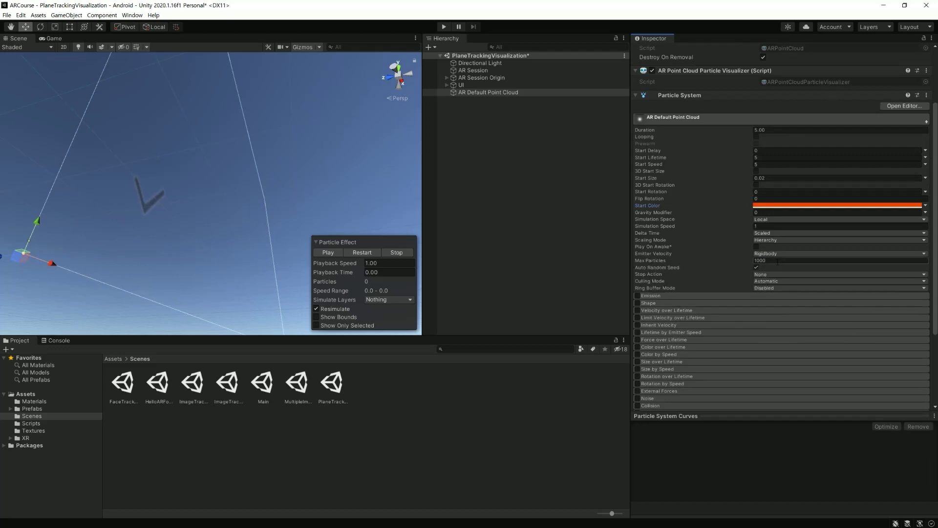
pyautogui.scroll(3, 777, 261)
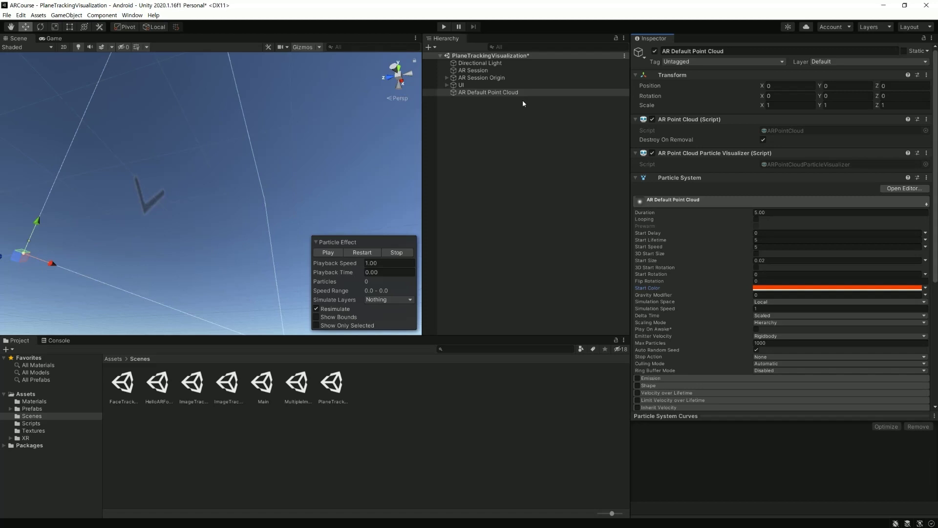
pyautogui.click(499, 81)
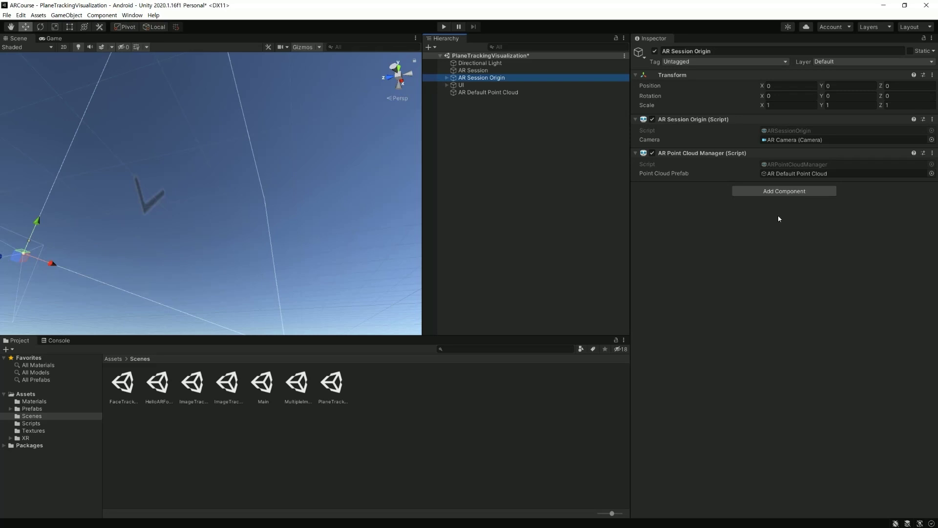
# Attach an AR Plane Manager to the AR Session Origin, leaving Plane Prefab empty
pyautogui.click(783, 191)
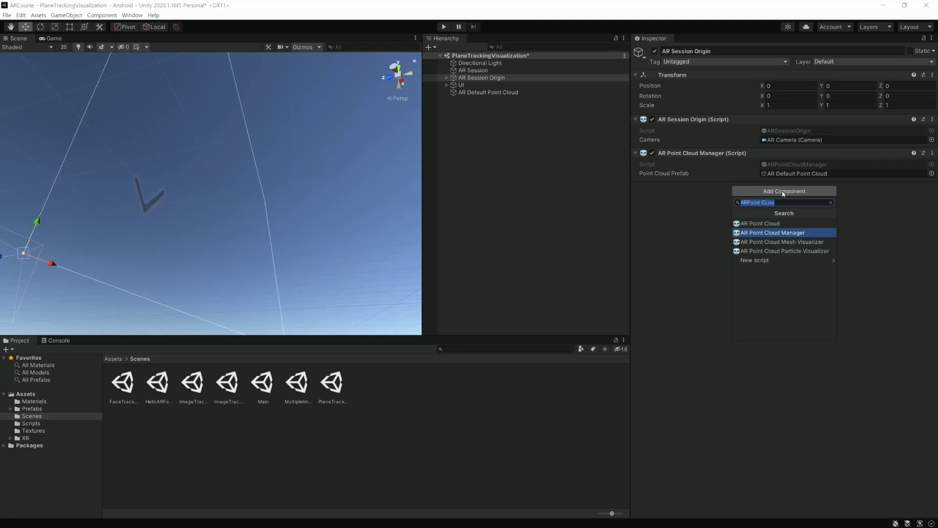
pyautogui.write('AR Plane')
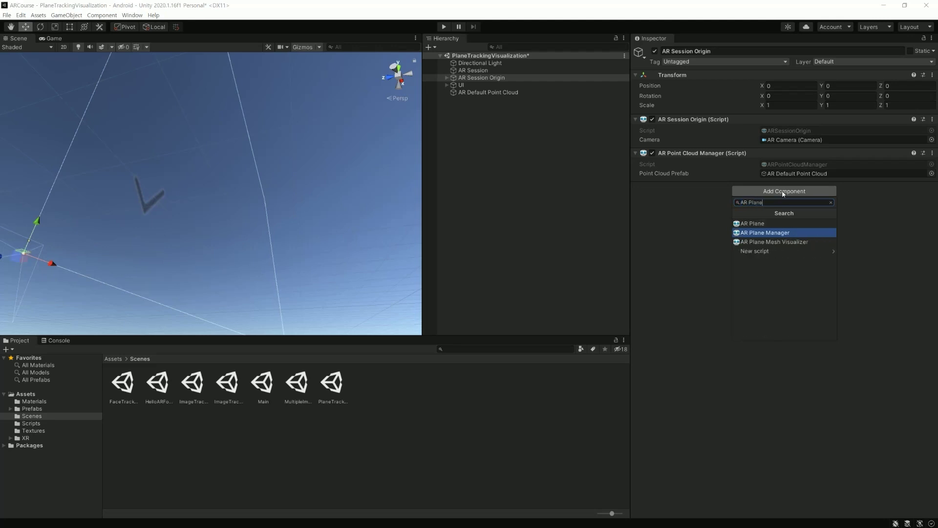
pyautogui.press('Return')
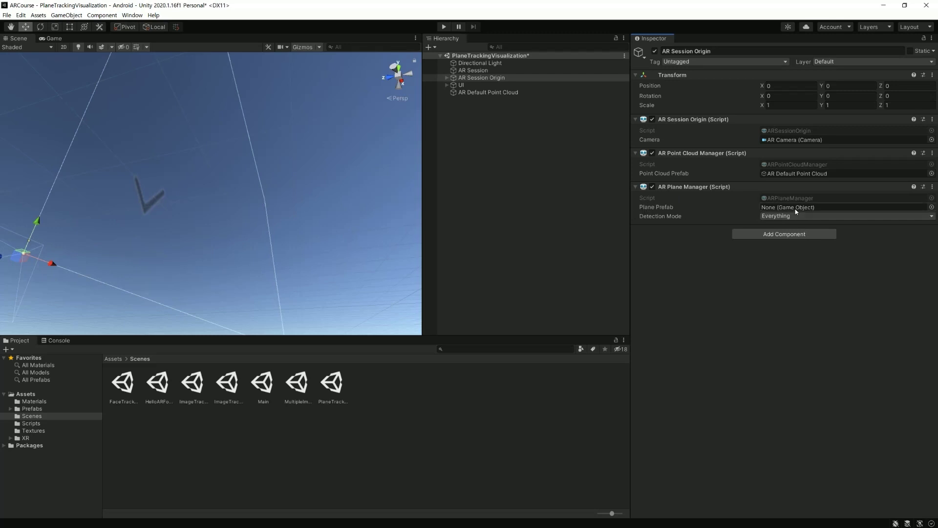
# Create an XR AR Default Plane and assign it as the AR Plane Manager's Plane Prefab
pyautogui.rightClick(467, 119)
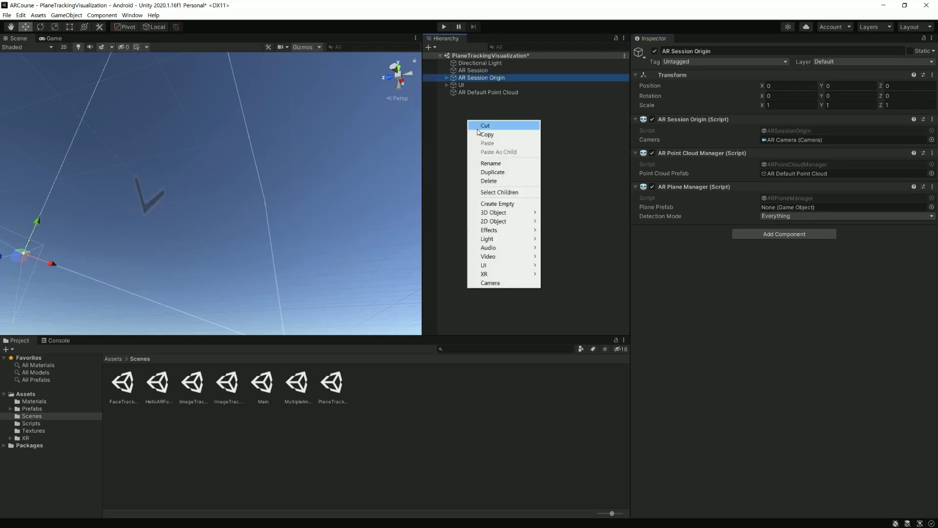
pyautogui.click(522, 274)
pyautogui.moveTo(518, 277)
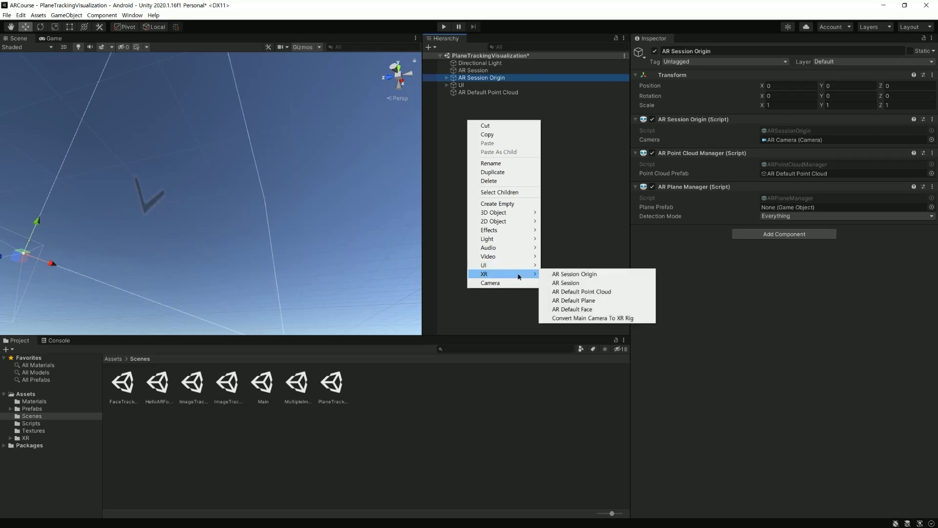
pyautogui.click(602, 304)
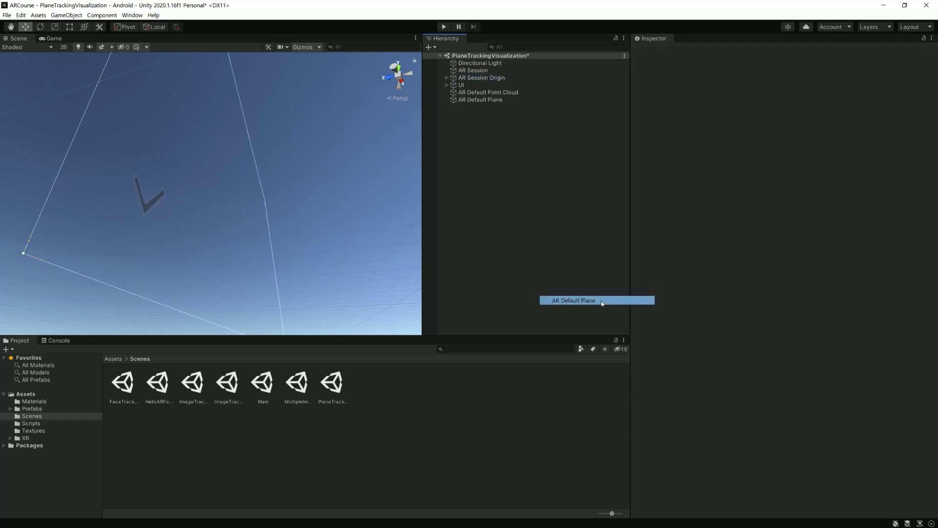
pyautogui.click(486, 79)
pyautogui.moveTo(484, 100); pyautogui.dragTo(784, 211)
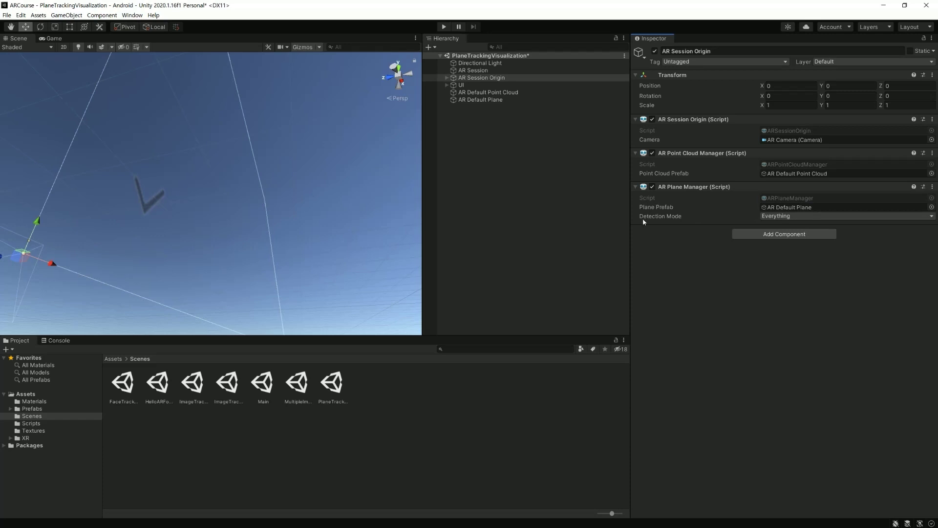
# Confirm the Plane Manager's Detection Mode stays Everything
pyautogui.click(795, 216)
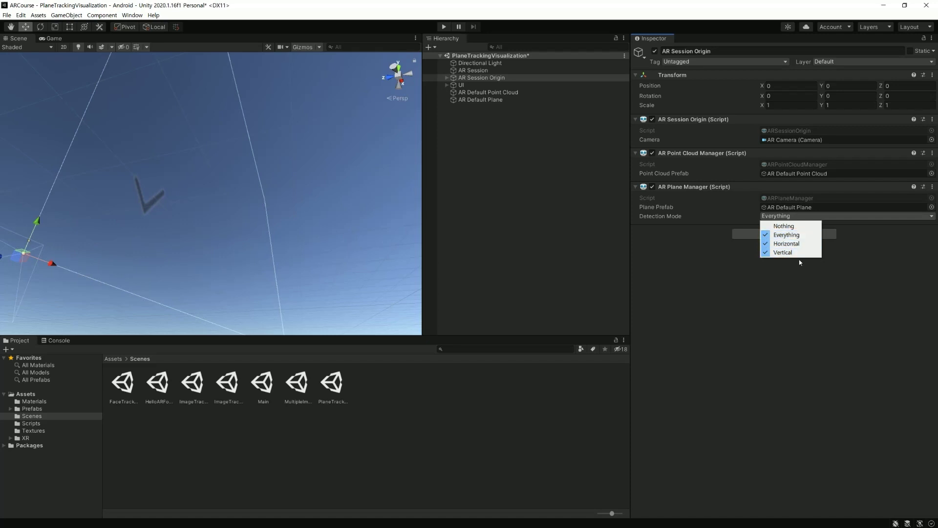
pyautogui.click(499, 124)
pyautogui.click(481, 101)
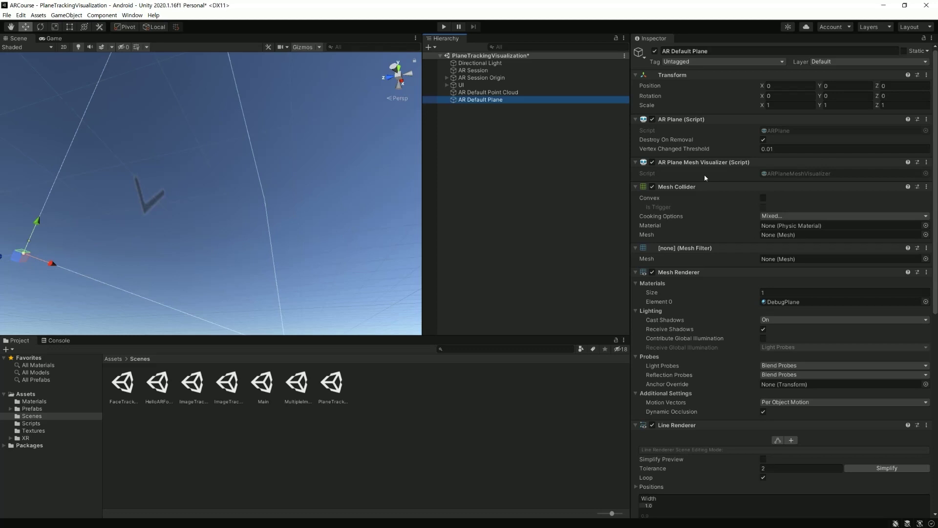
# Preview lambert1, DebugFace and lambert3 materials, keeping DebugPlane on the Mesh Renderer
pyautogui.scroll(-3, 804, 197)
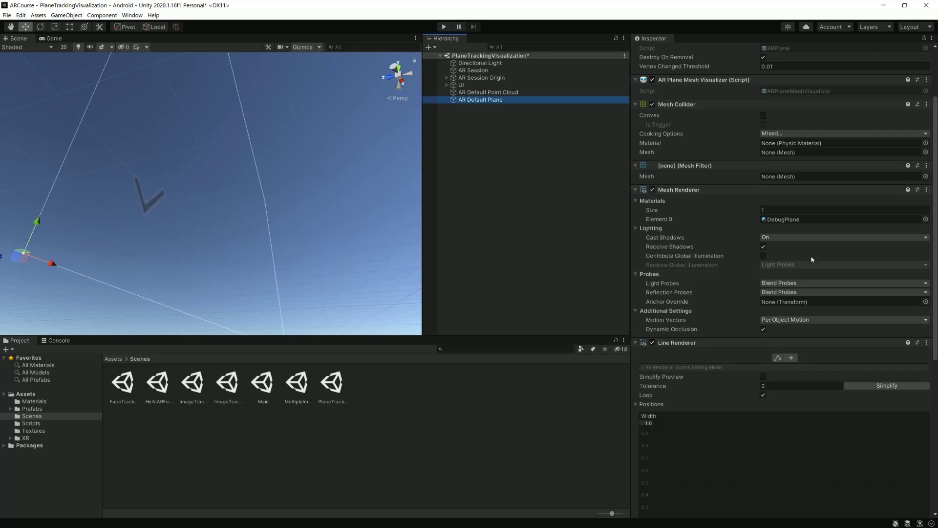
pyautogui.scroll(-3, 732, 263)
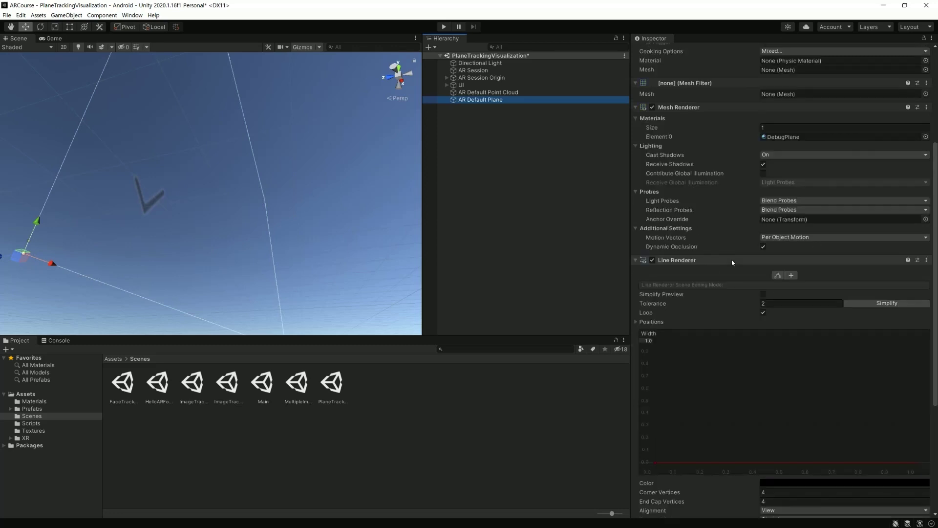
pyautogui.scroll(-3, 732, 262)
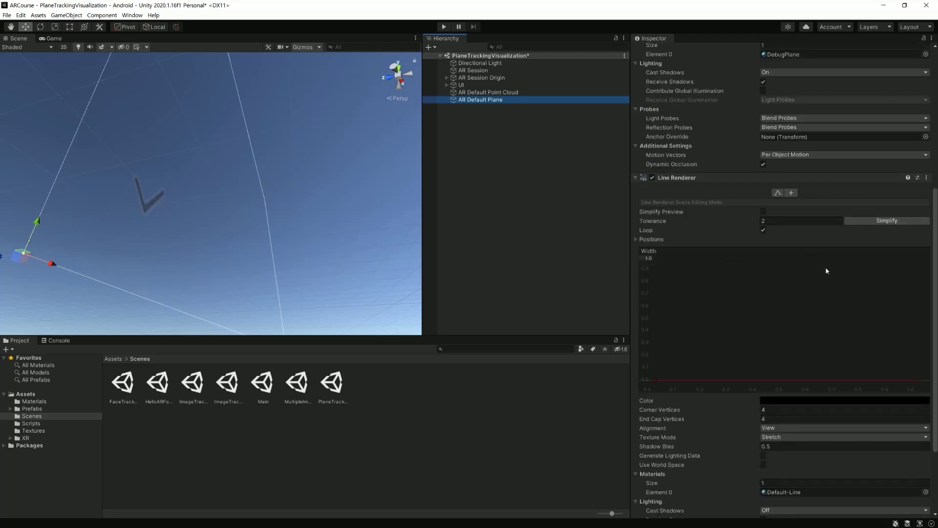
pyautogui.scroll(3, 825, 268)
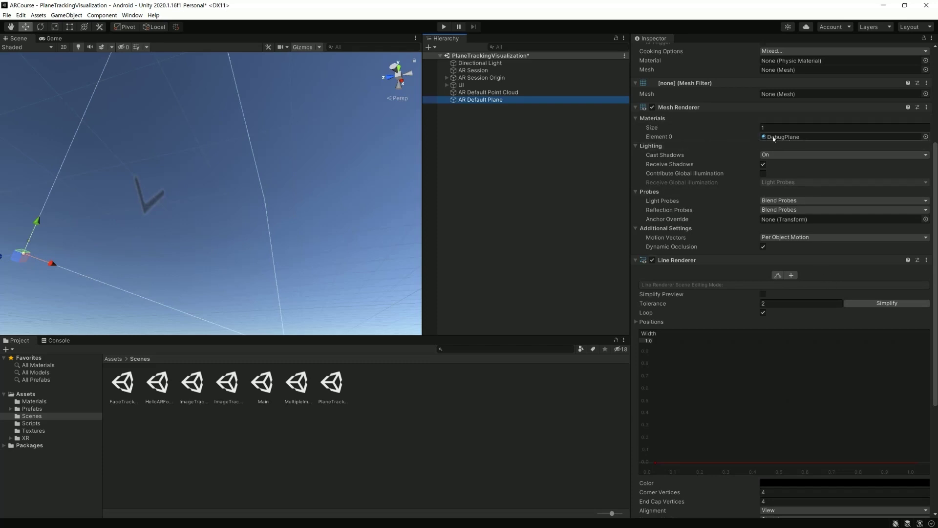
pyautogui.click(926, 137)
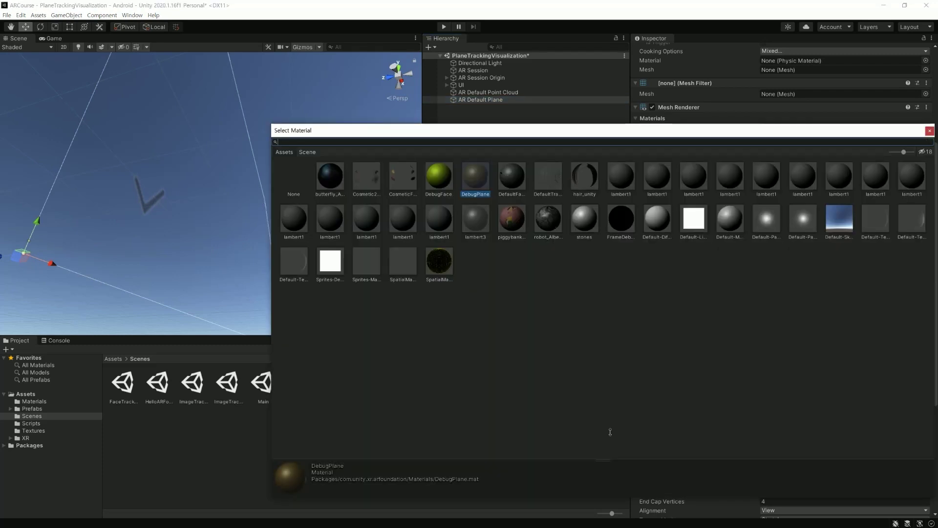
pyautogui.moveTo(610, 431); pyautogui.dragTo(606, 368)
pyautogui.moveTo(340, 450)
pyautogui.mouseDown()
pyautogui.moveTo(418, 473)
pyautogui.moveTo(321, 461)
pyautogui.mouseUp()
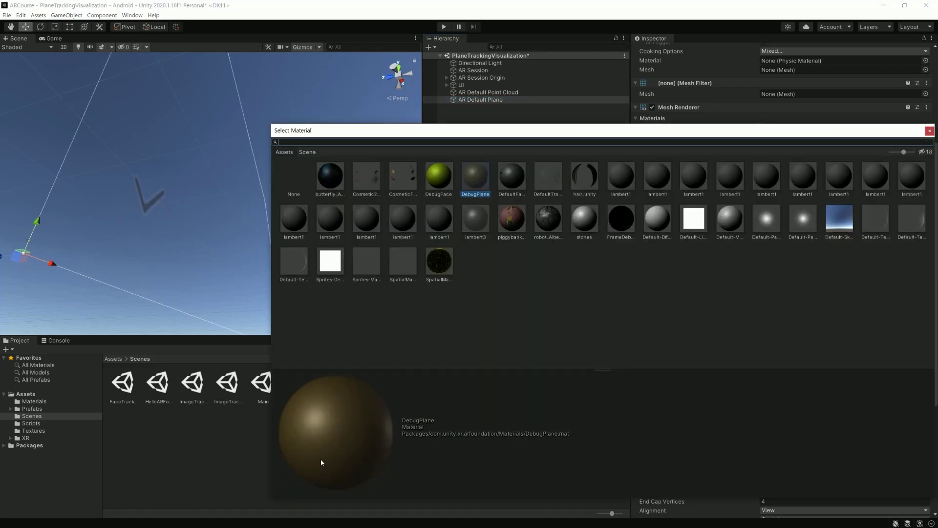
pyautogui.click(445, 218)
pyautogui.click(439, 176)
pyautogui.click(474, 177)
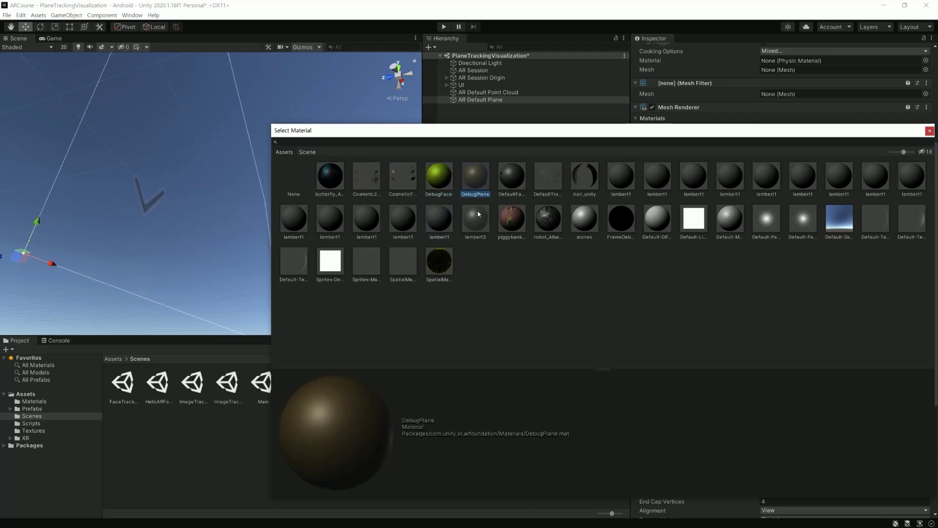
pyautogui.click(478, 213)
pyautogui.click(477, 172)
pyautogui.click(929, 130)
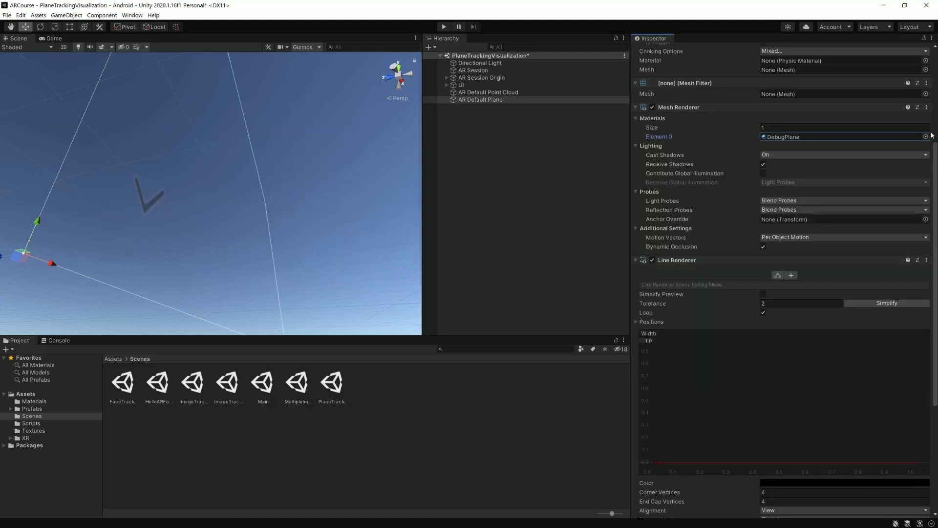
# Raise the Line Renderer width curve start to about 0.06, keeping the Default-Line material
pyautogui.scroll(-3, 771, 256)
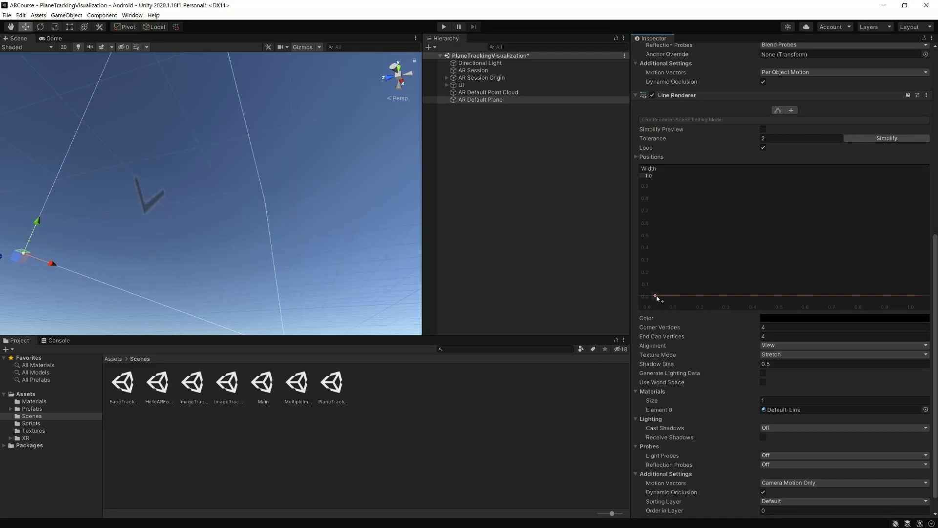
pyautogui.moveTo(654, 296); pyautogui.dragTo(658, 292)
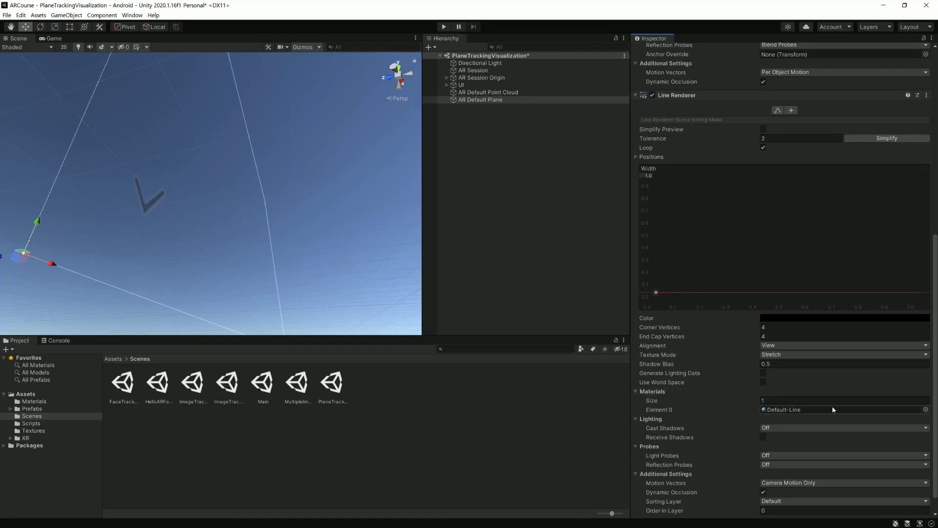
pyautogui.click(926, 410)
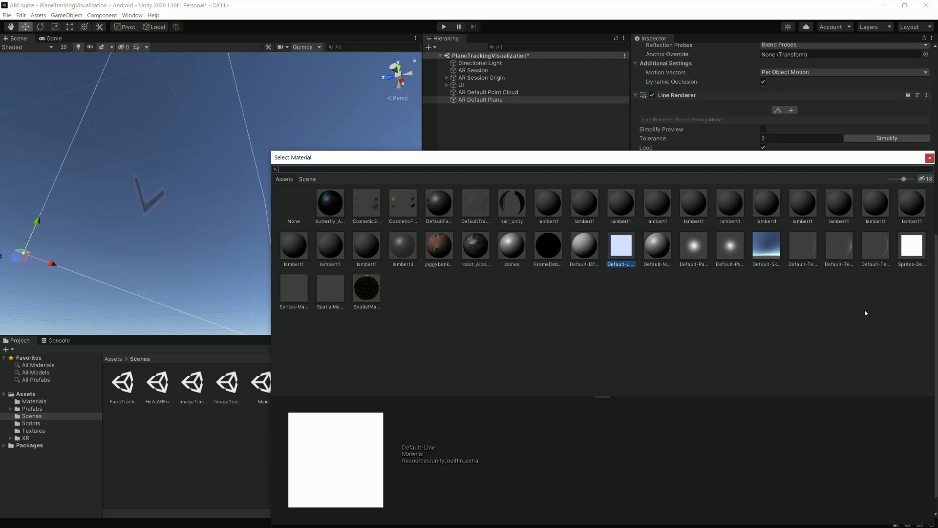
pyautogui.click(929, 158)
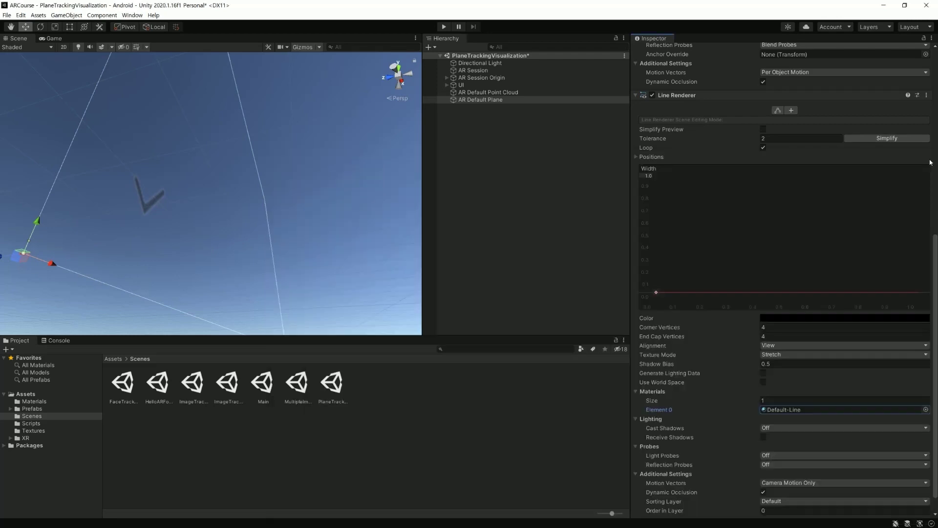
pyautogui.click(543, 151)
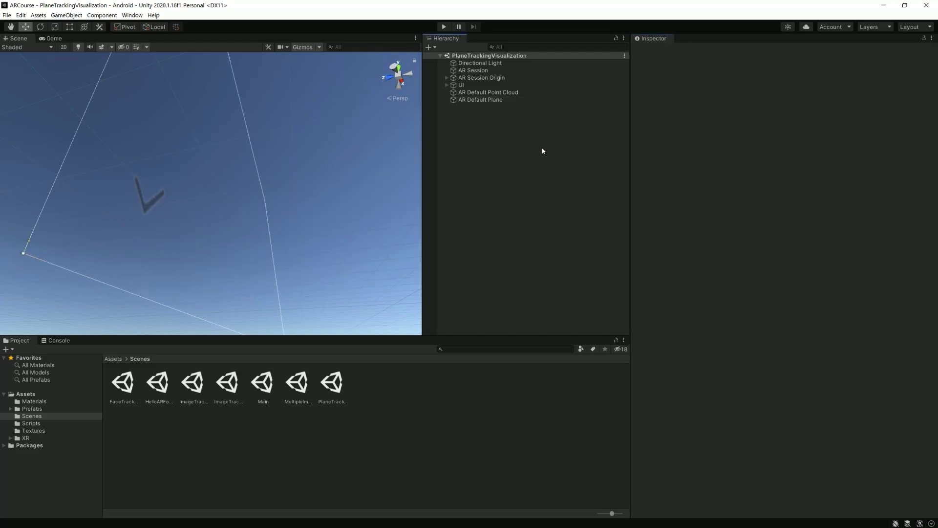